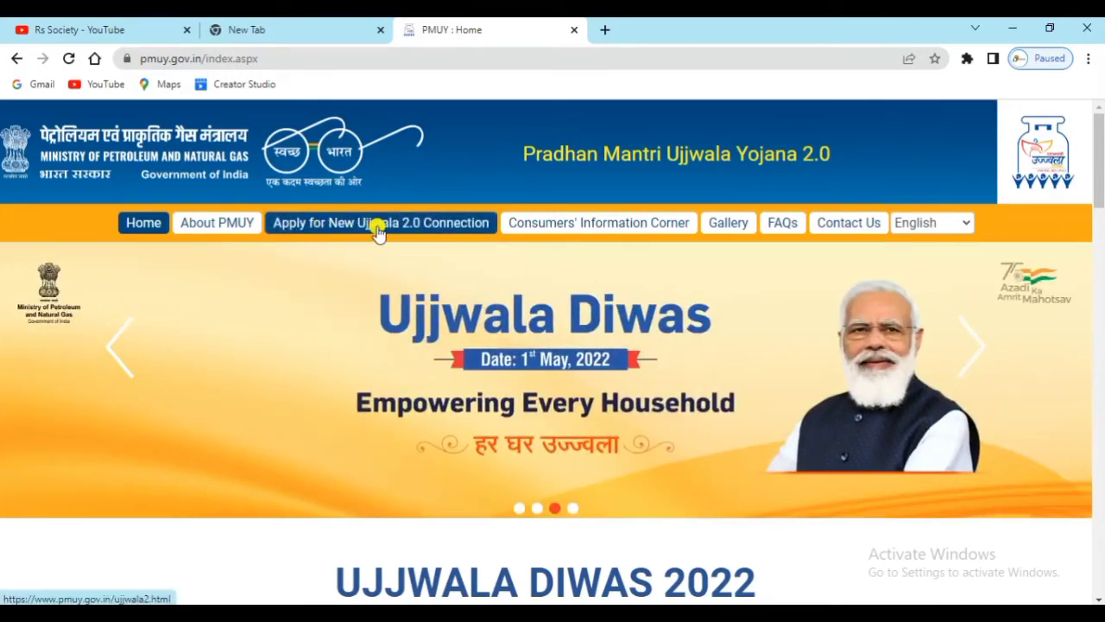
Open the online application for a new Ujjwala 2.0 connection with HP Gas as the provider.
left_click(437, 228)
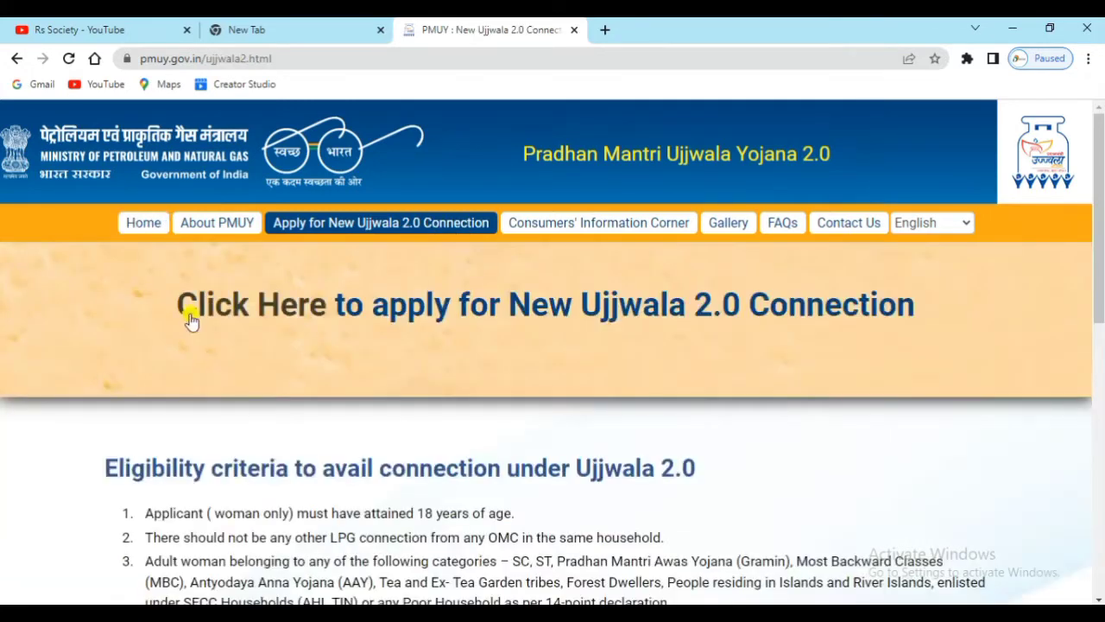
left_click(274, 314)
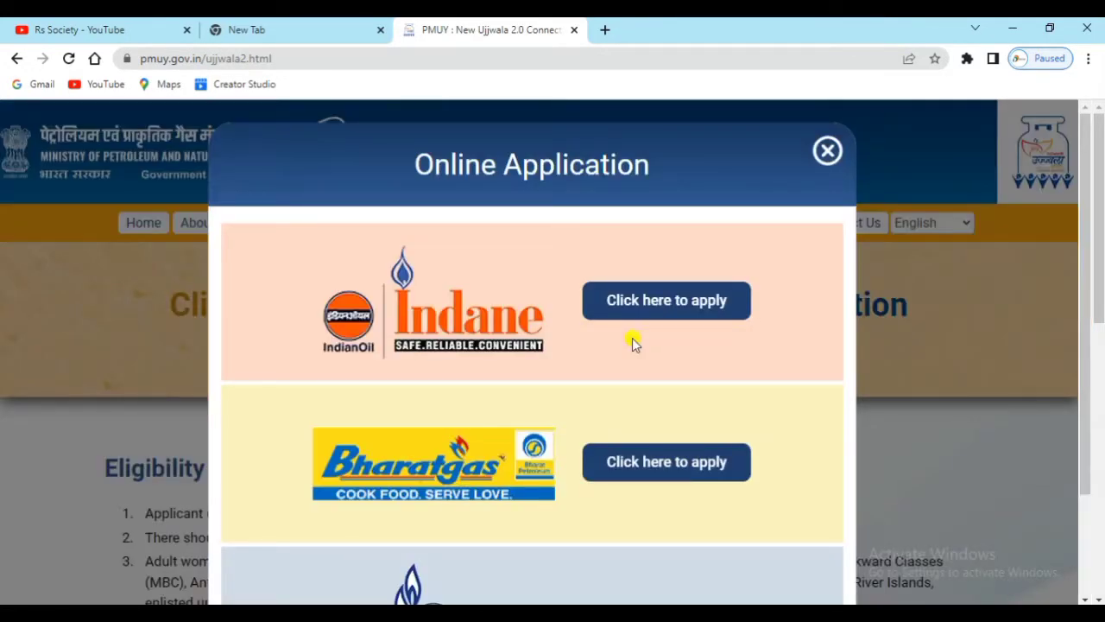
scroll(606, 337, "down", 2)
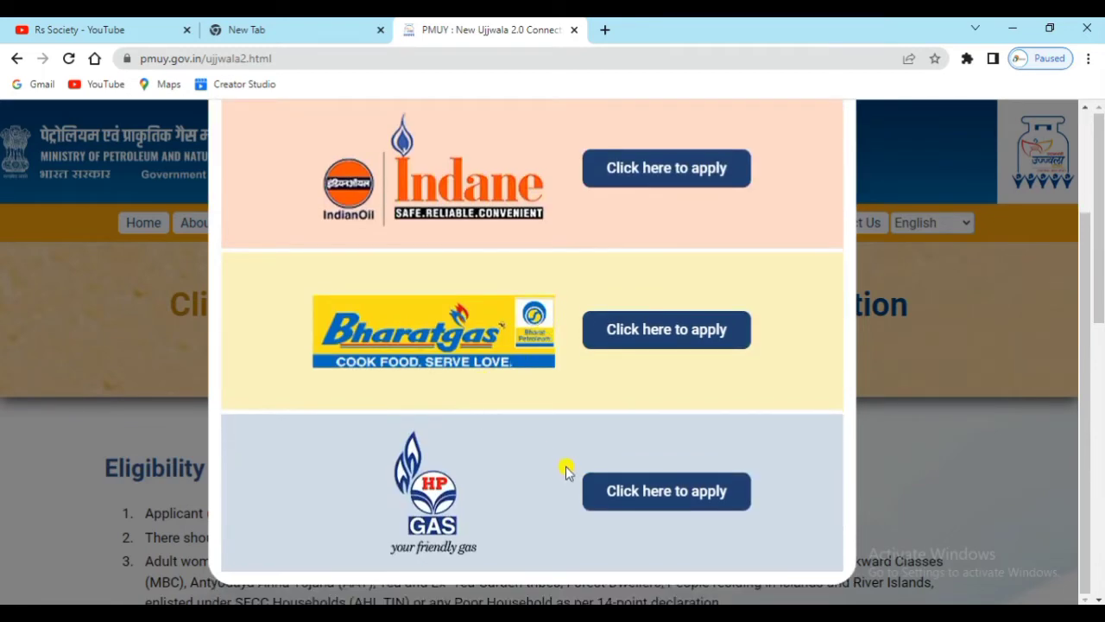
left_click(674, 492)
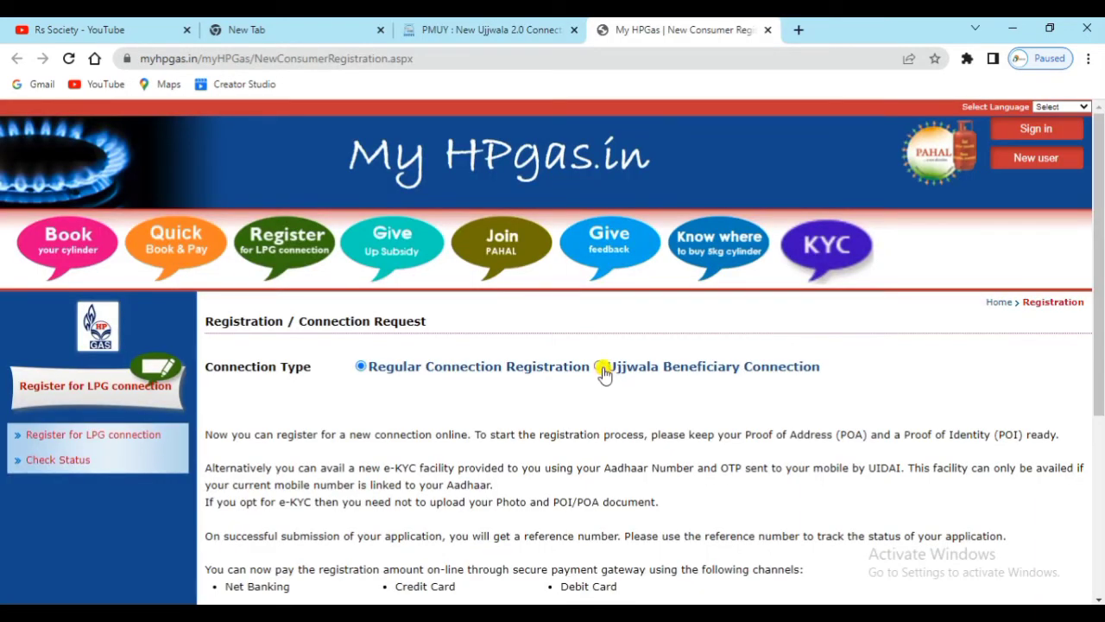
Set the connection type to Ujjwala Beneficiary Connection and accept the eligibility declaration.
left_click(602, 367)
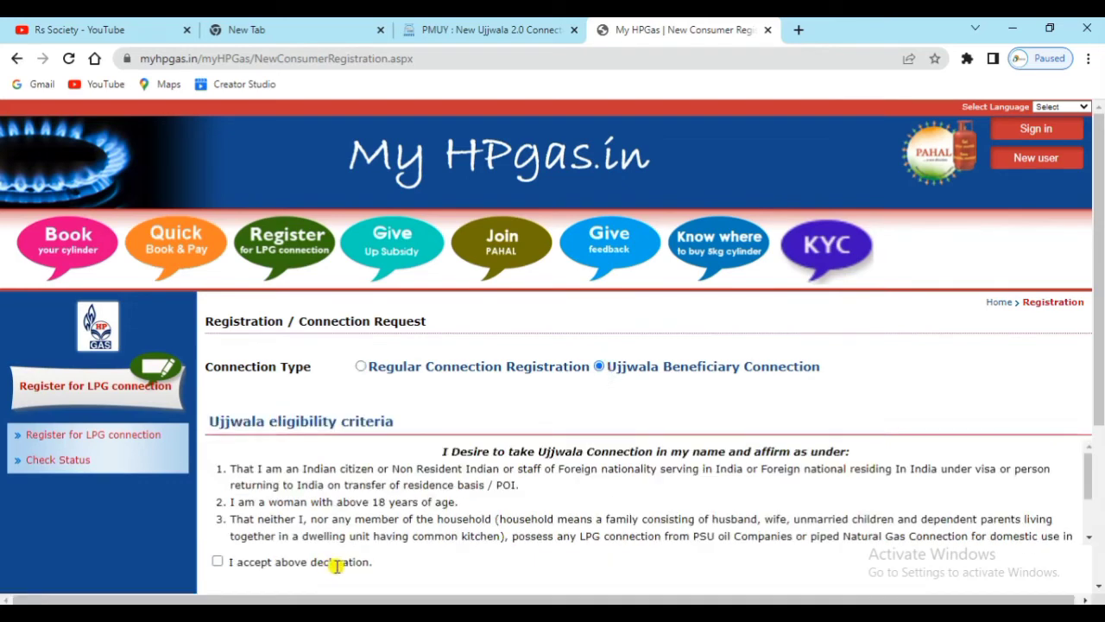
left_click(215, 565)
Find the distributor location-wise, choosing Uttar Pradesh, KHERI and BRAR HP GAS AGENCY, and proceed to the KYC application.
scroll(365, 389, "down", 5)
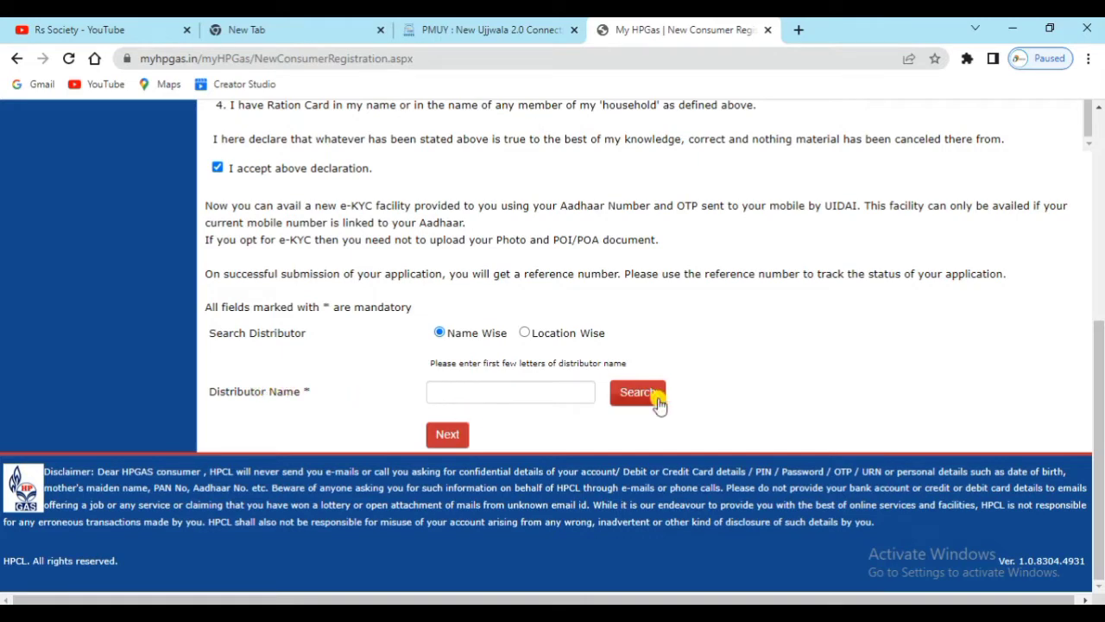
left_click(524, 335)
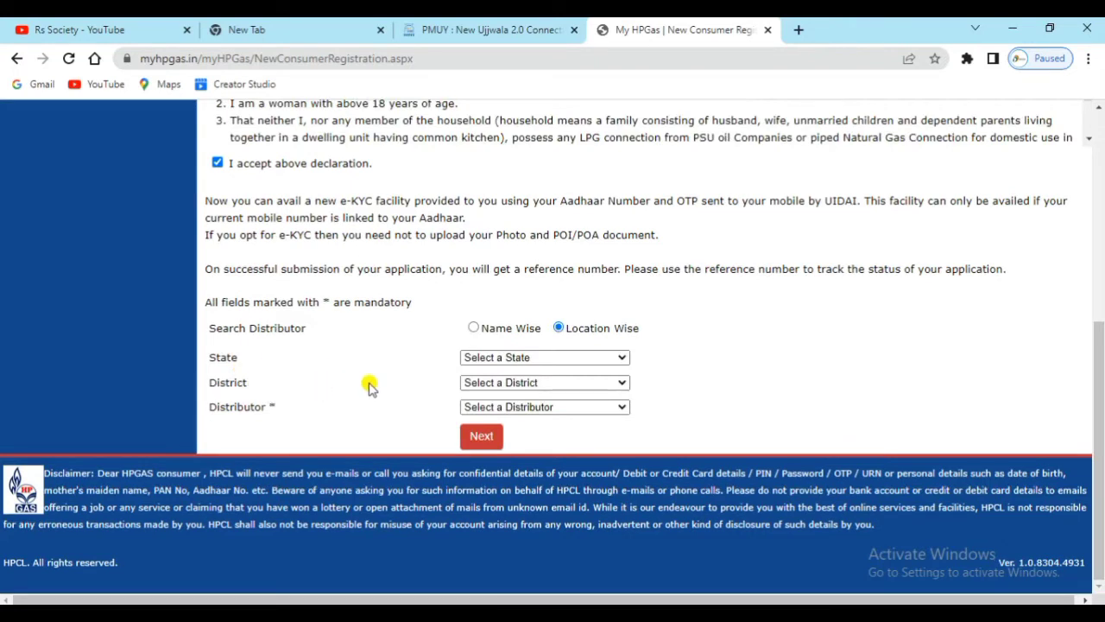
left_click(541, 407)
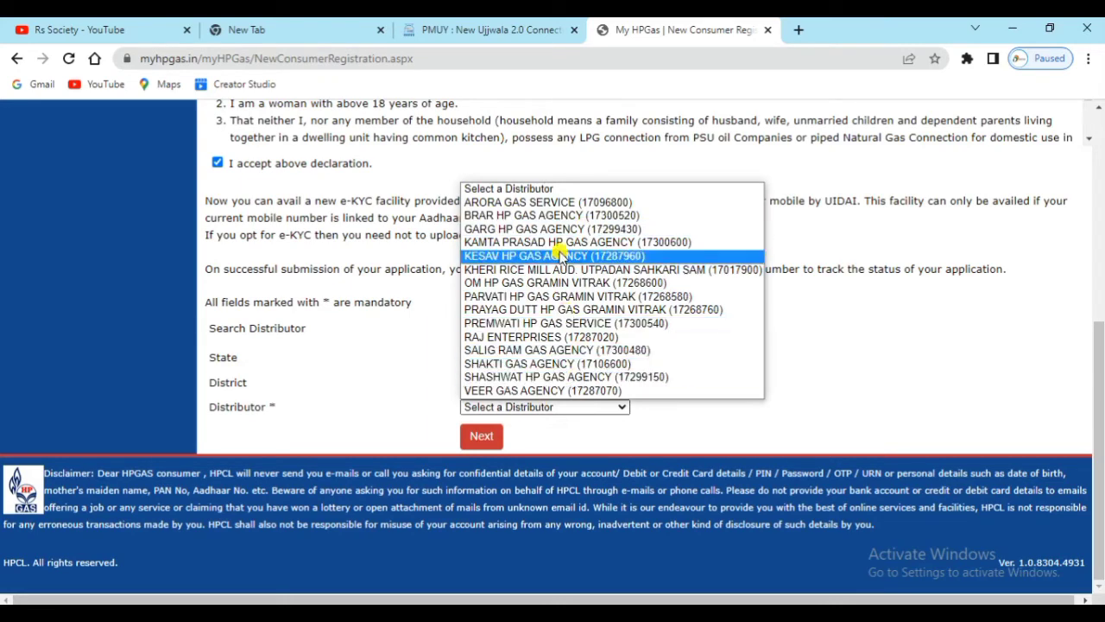
left_click(509, 215)
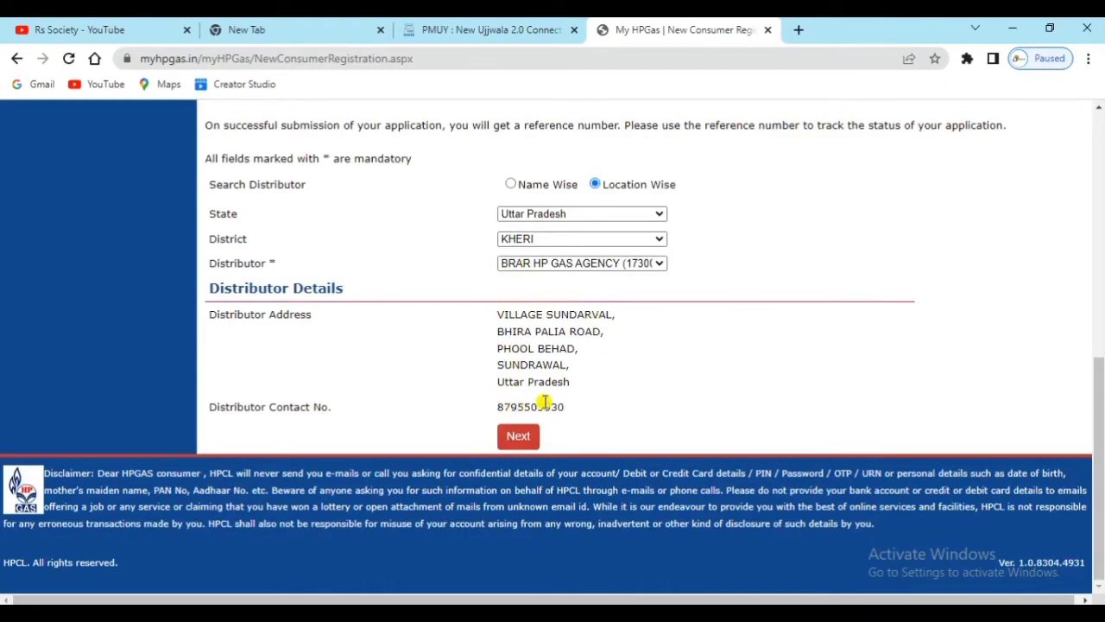
left_click(518, 440)
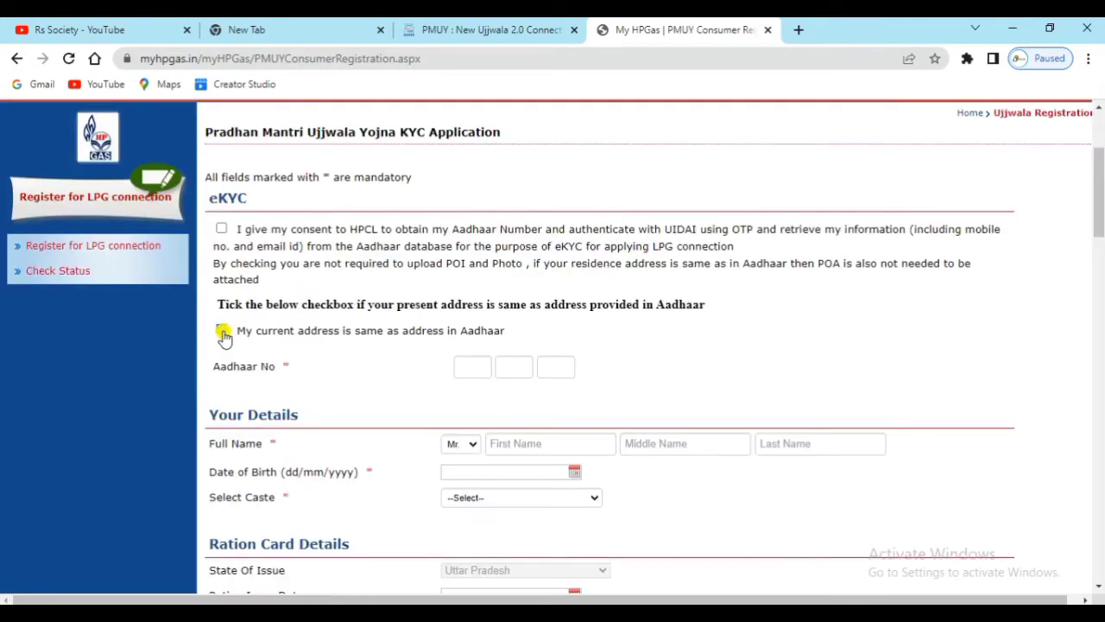
Mark the current address as the same as in Aadhaar and place the cursor in the first Aadhaar number box.
left_click(224, 332)
left_click(475, 366)
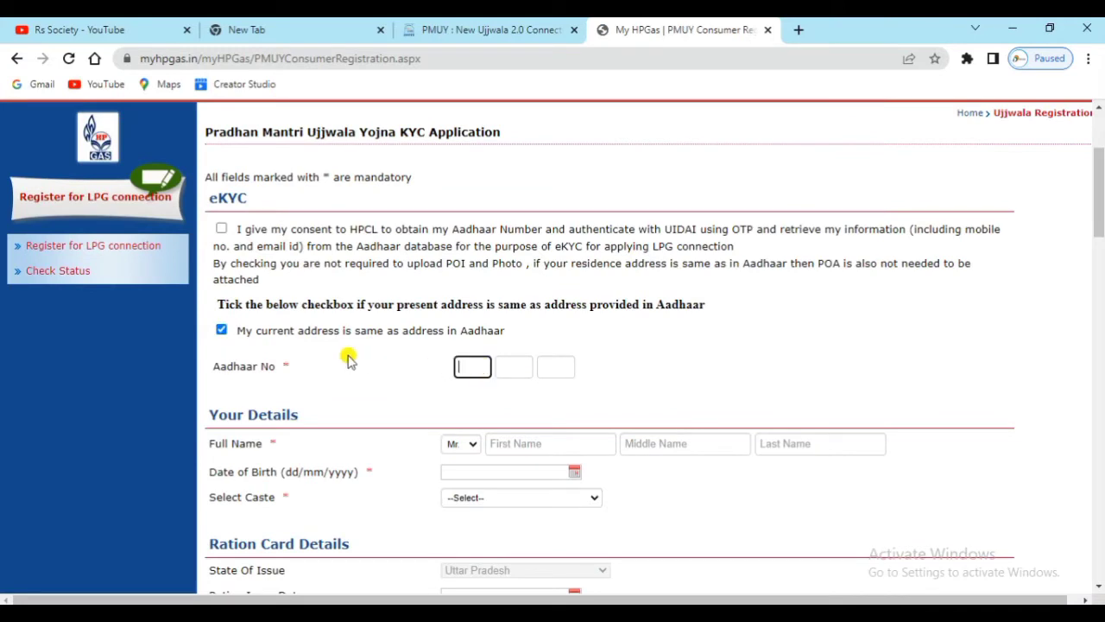
left_click(476, 365)
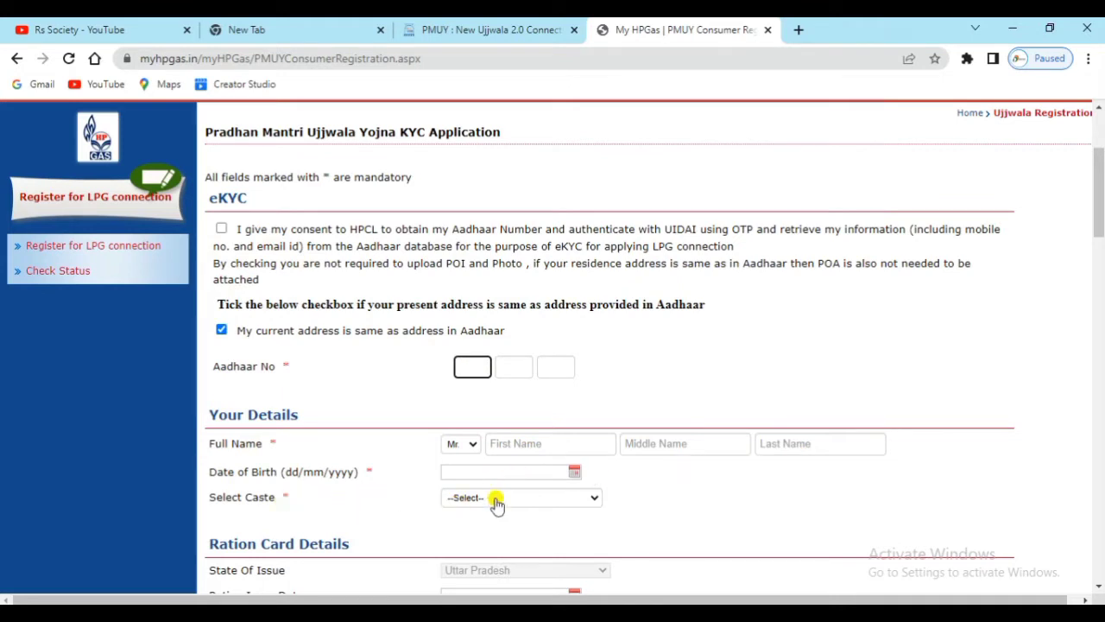
Choose Aadhaar (UID) as the proof of address document.
scroll(512, 500, "down", 5)
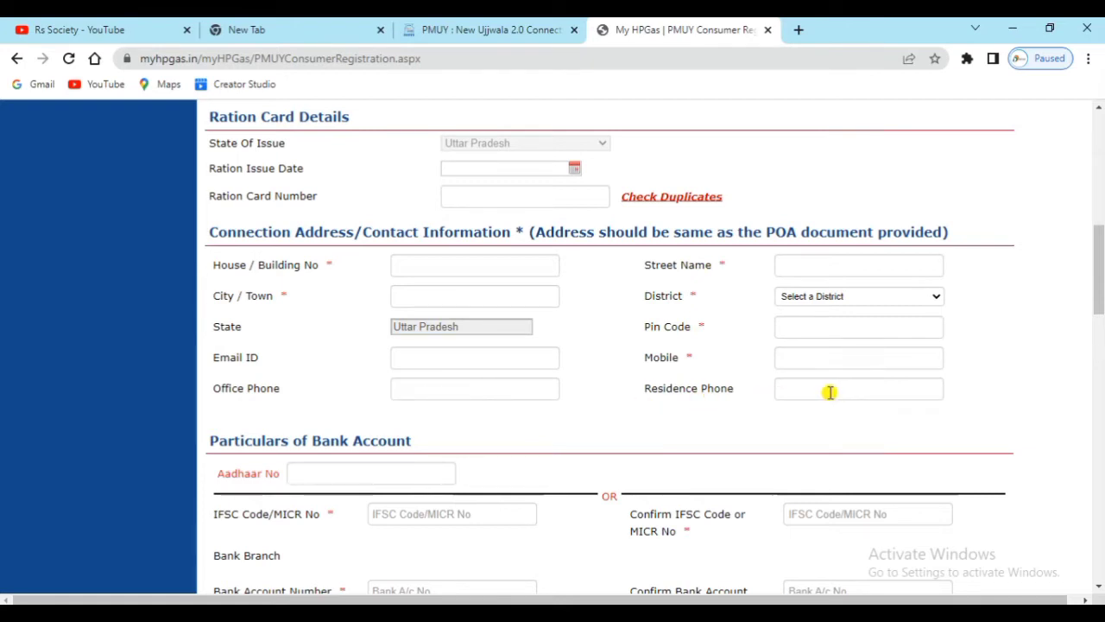
scroll(829, 392, "down", 3)
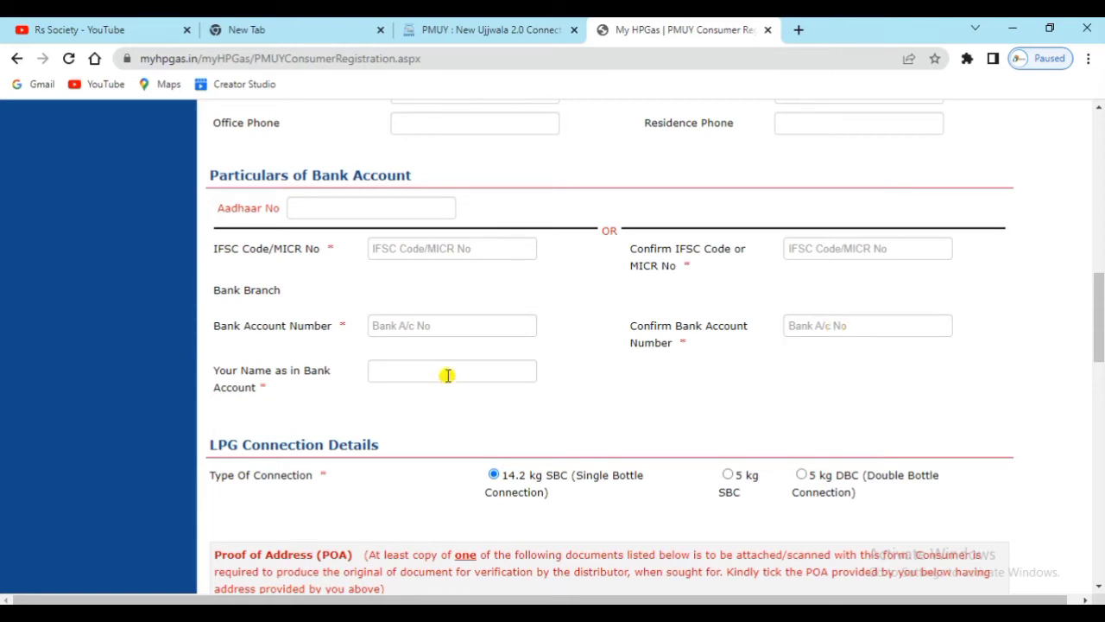
scroll(447, 374, "down", 3)
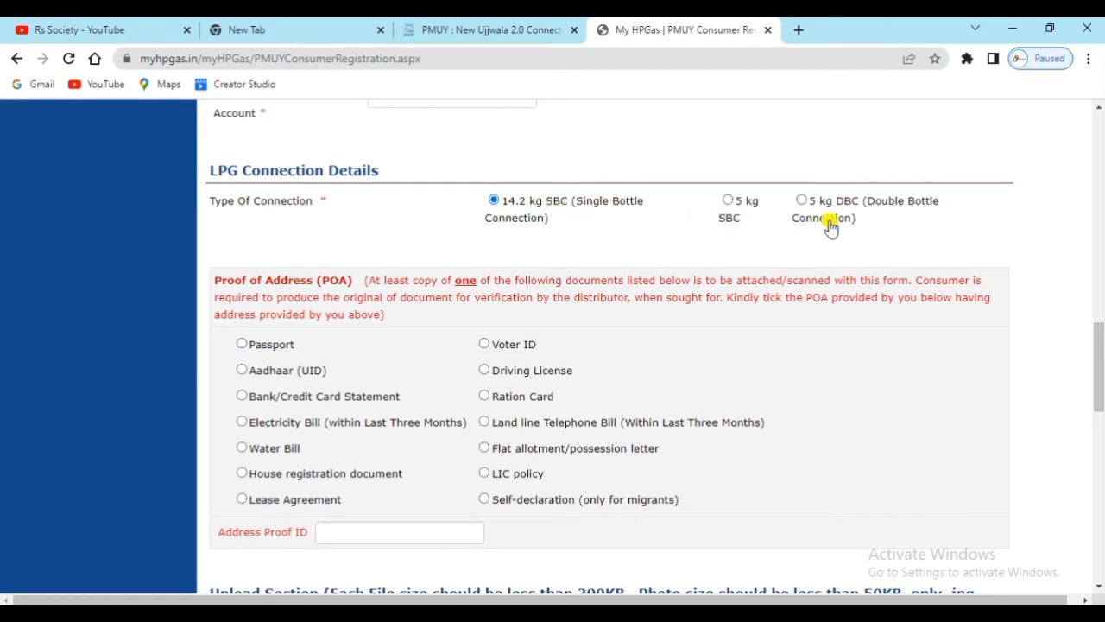
scroll(802, 220, "down", 1)
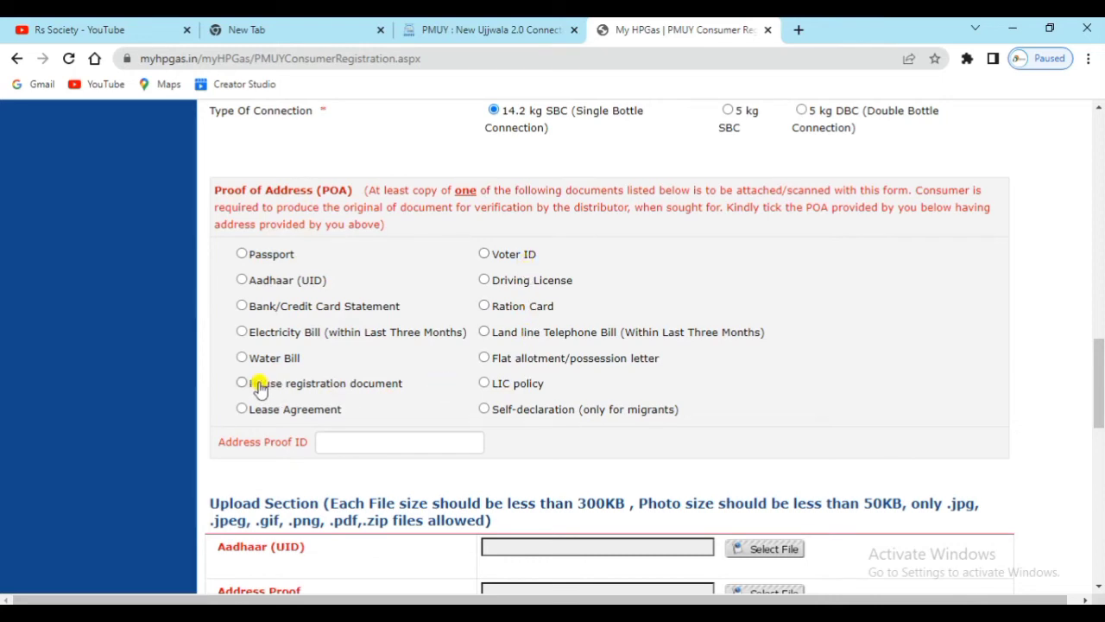
left_click(242, 280)
Set the number of adult family members excluding the beneficiary to 4.
scroll(400, 442, "down", 4)
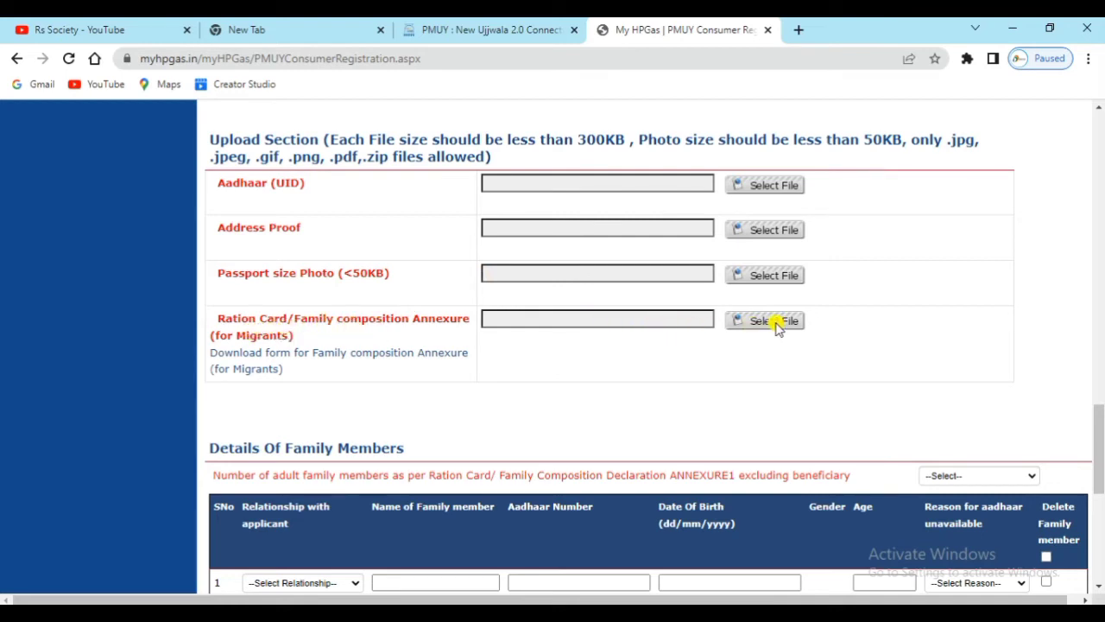
scroll(994, 308, "down", 2)
left_click(996, 307)
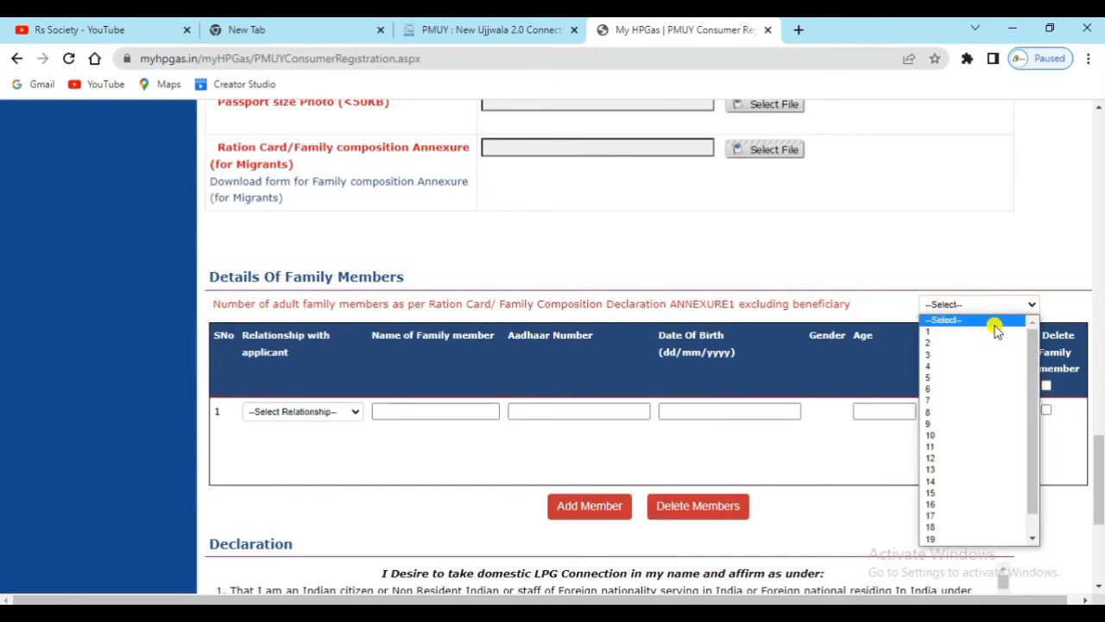
left_click(956, 366)
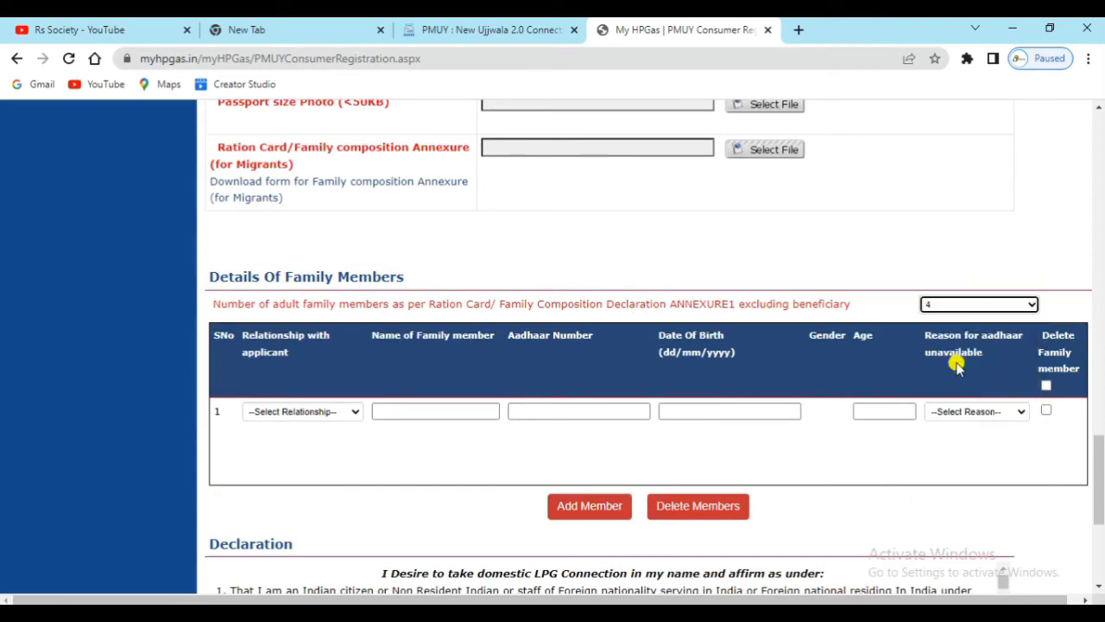
Set the first family member's relationship to MOTHER IN LAW and try to add another member row.
left_click(333, 417)
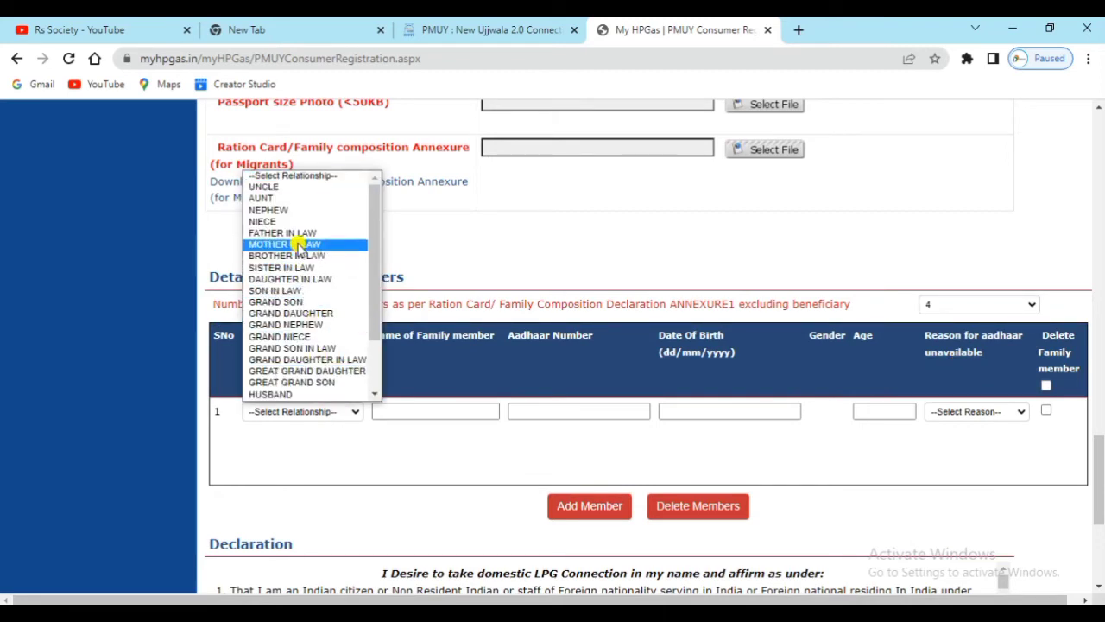
left_click(301, 245)
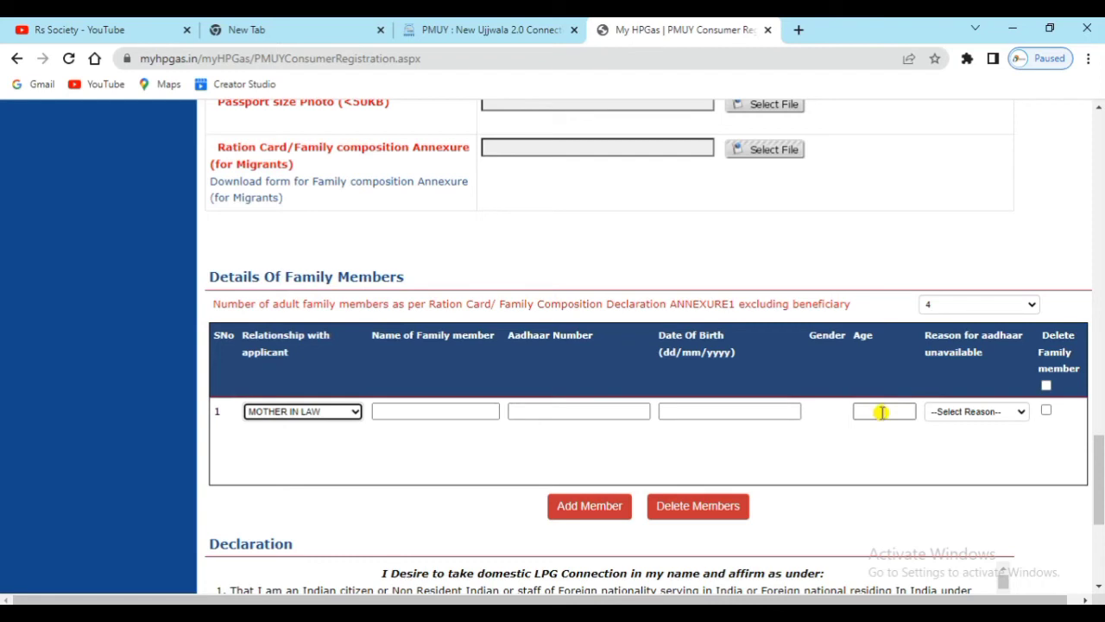
left_click(587, 511)
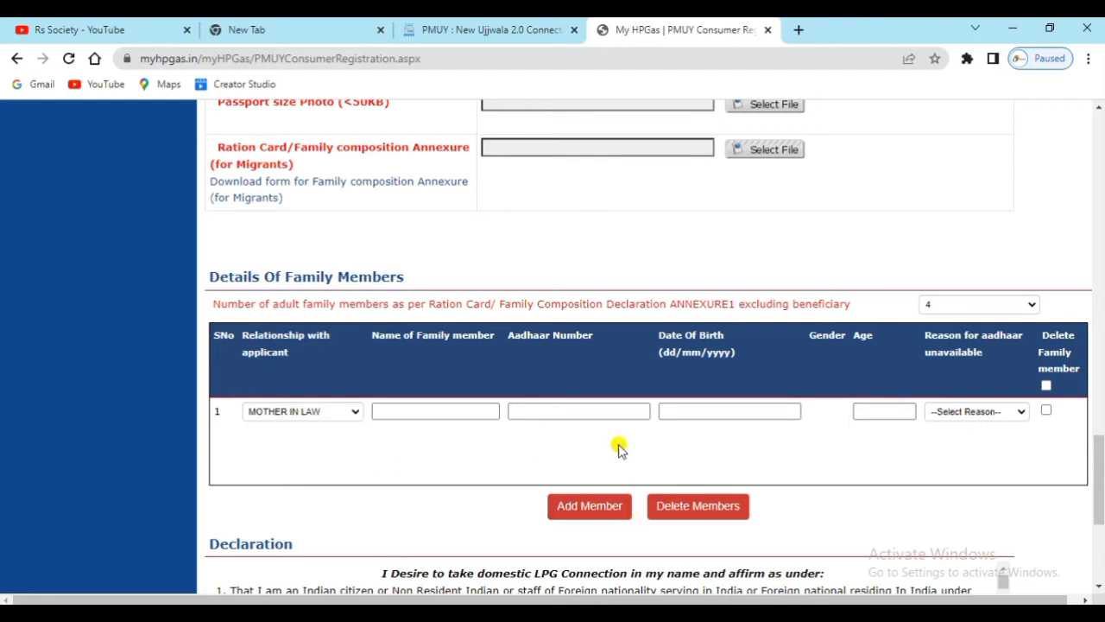
Accept the declaration at the end of the KYC application.
scroll(406, 439, "down", 3)
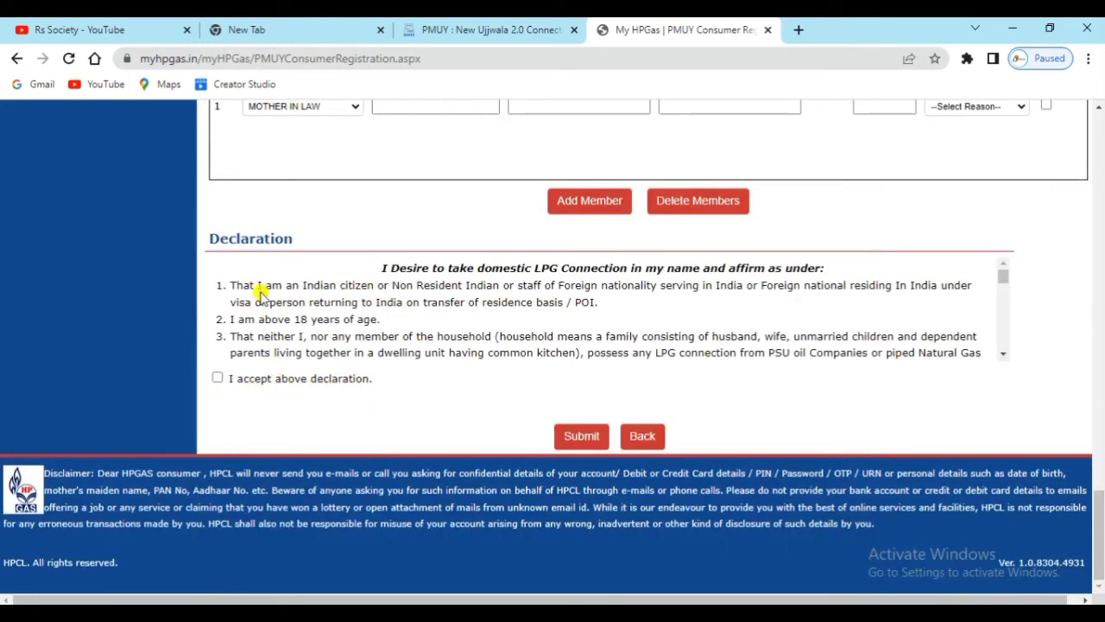
left_click(216, 380)
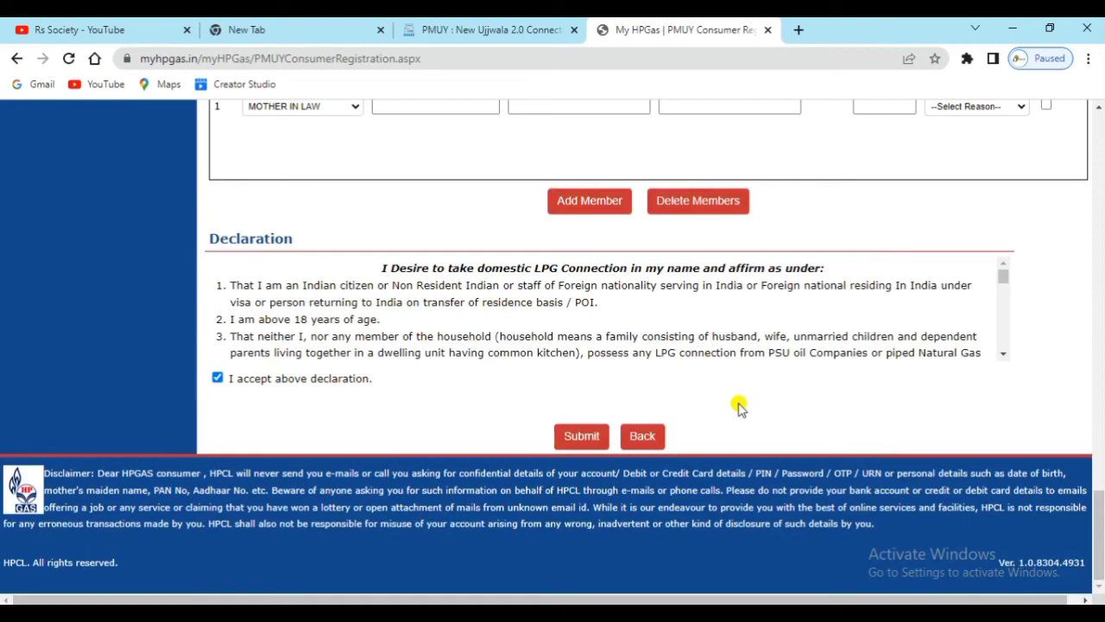
Open the registration status check, set the connection type to Ujjwala and place the cursor in the reference number field.
scroll(751, 404, "up", 20)
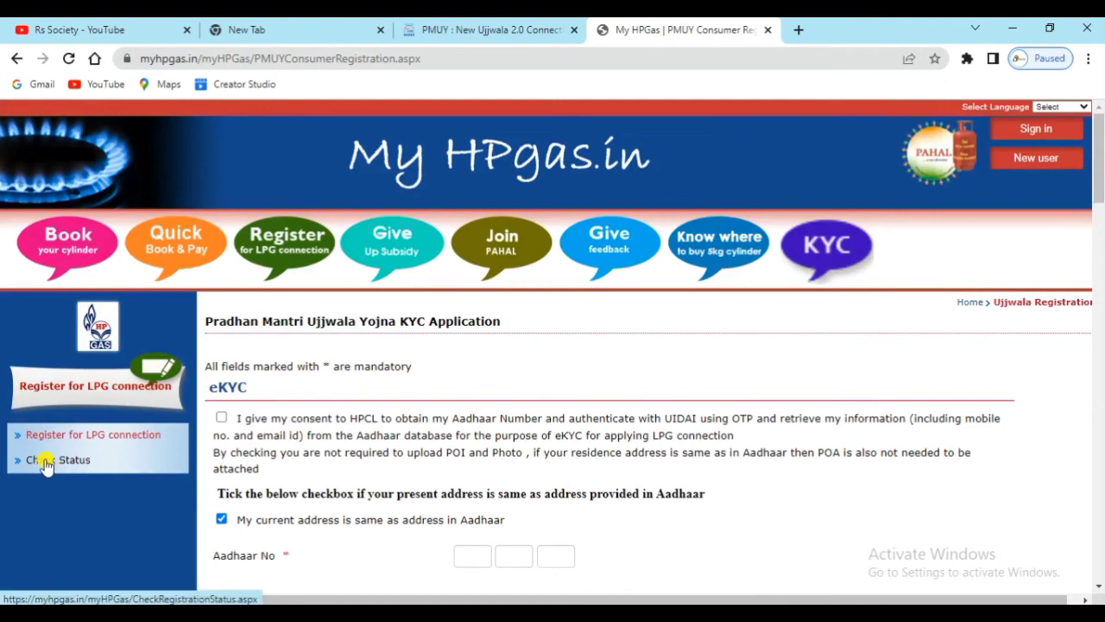
left_click(75, 461)
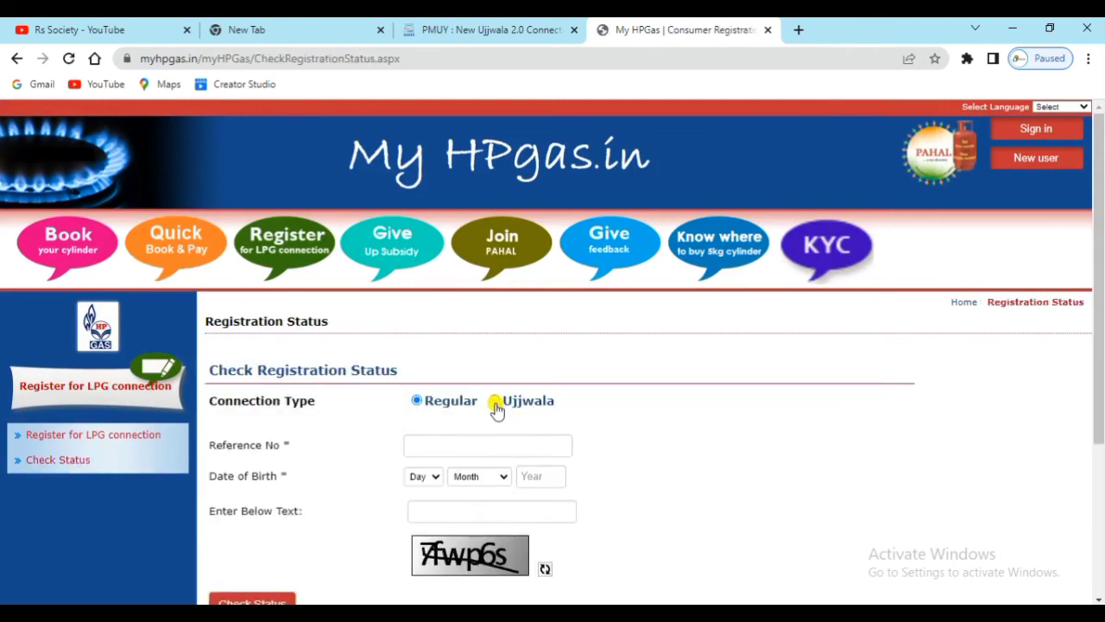
left_click(495, 405)
left_click(432, 447)
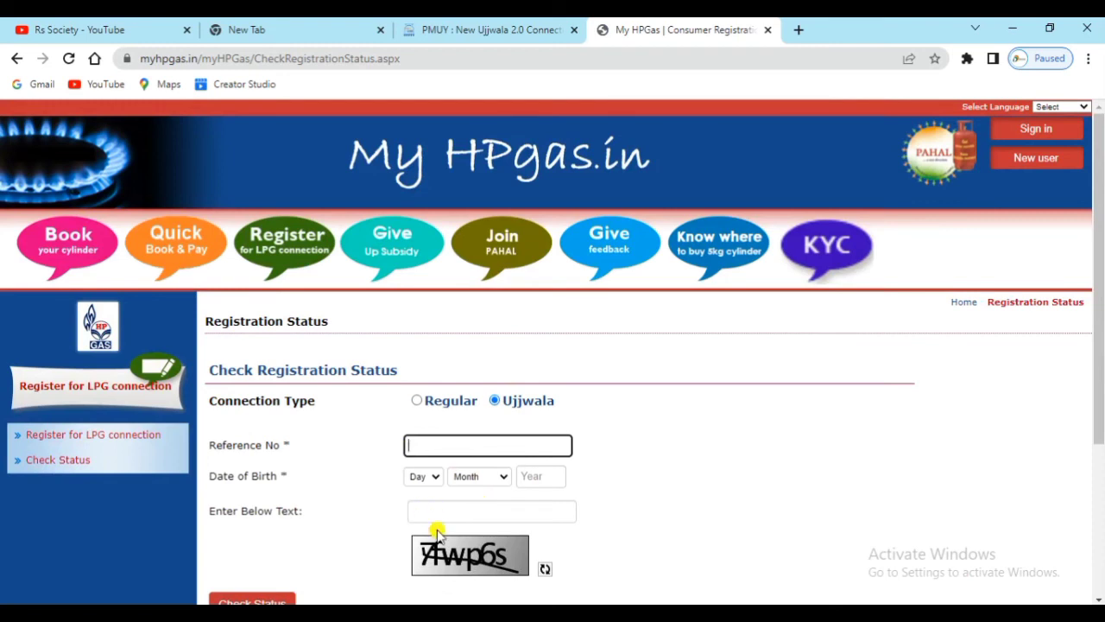
scroll(451, 522, "down", 1)
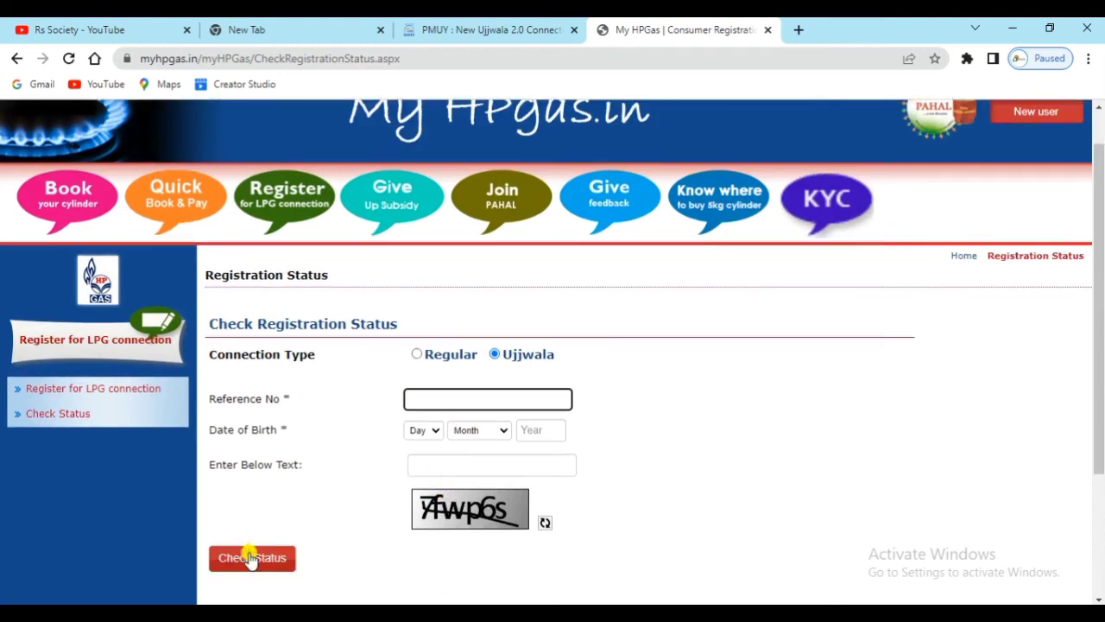